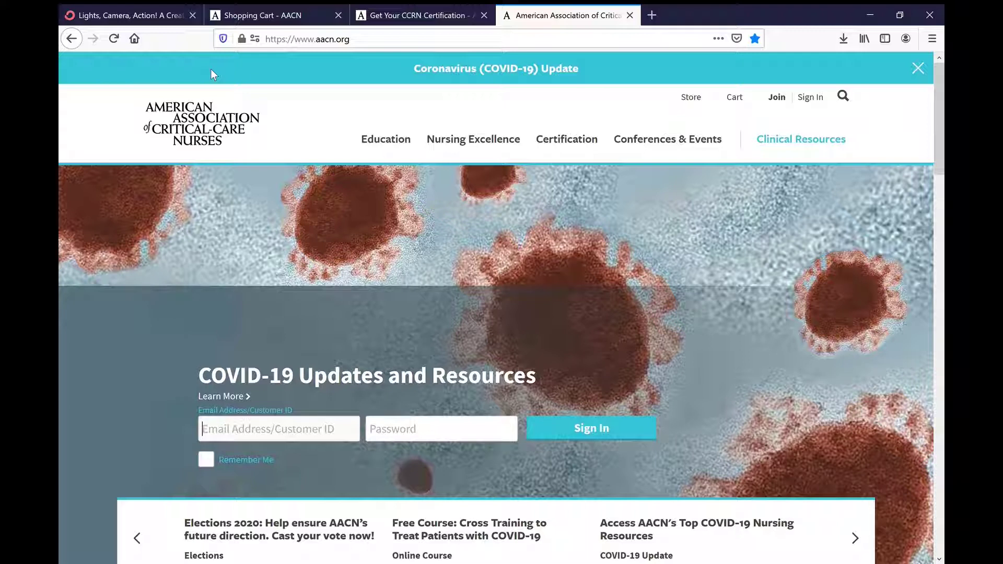
Step: Go to Certification > Preparation Tools & Handbooks and scroll to the Tools to Help You Prepare cards
left_click(557, 146)
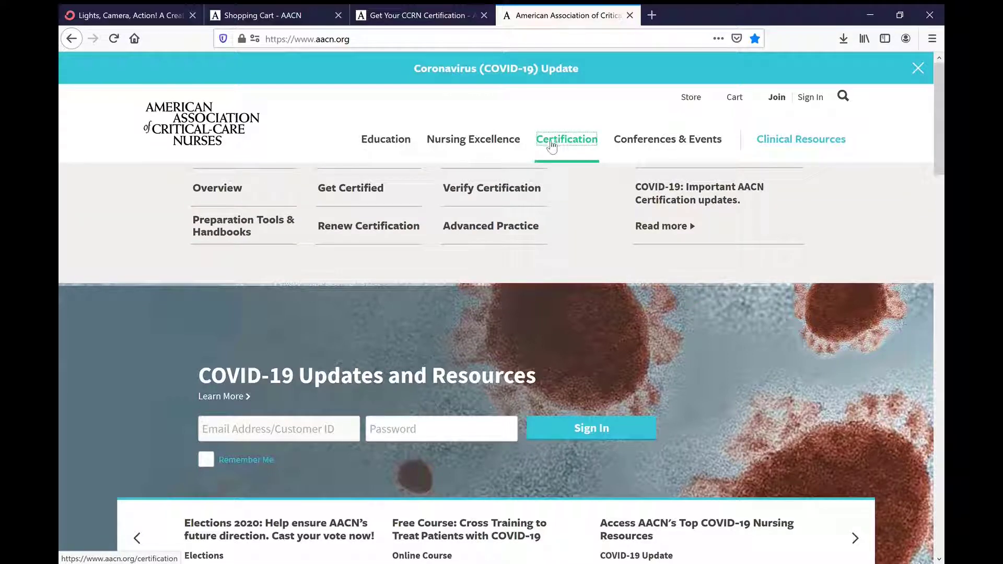
left_click(231, 221)
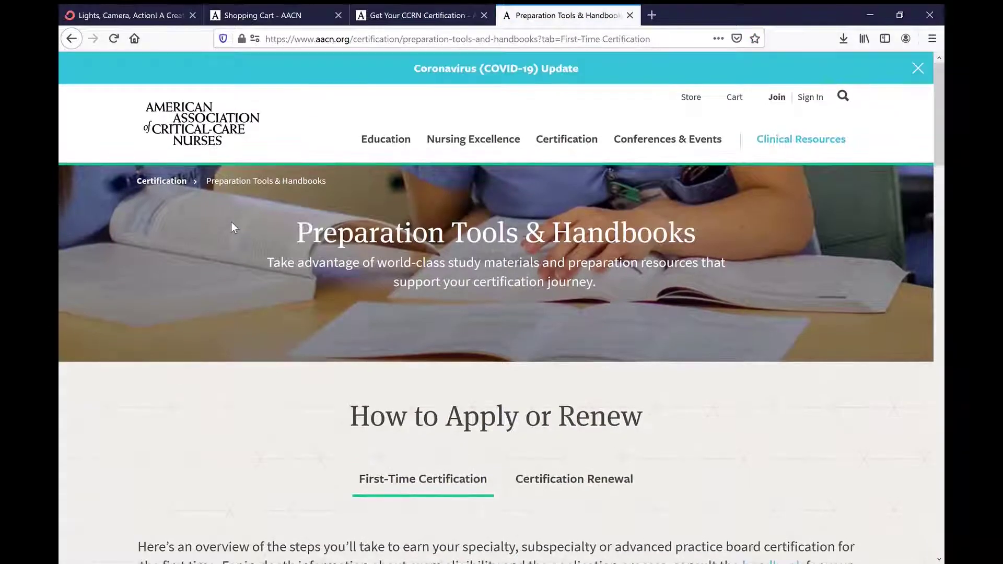
scroll(502, 308, "down", 10)
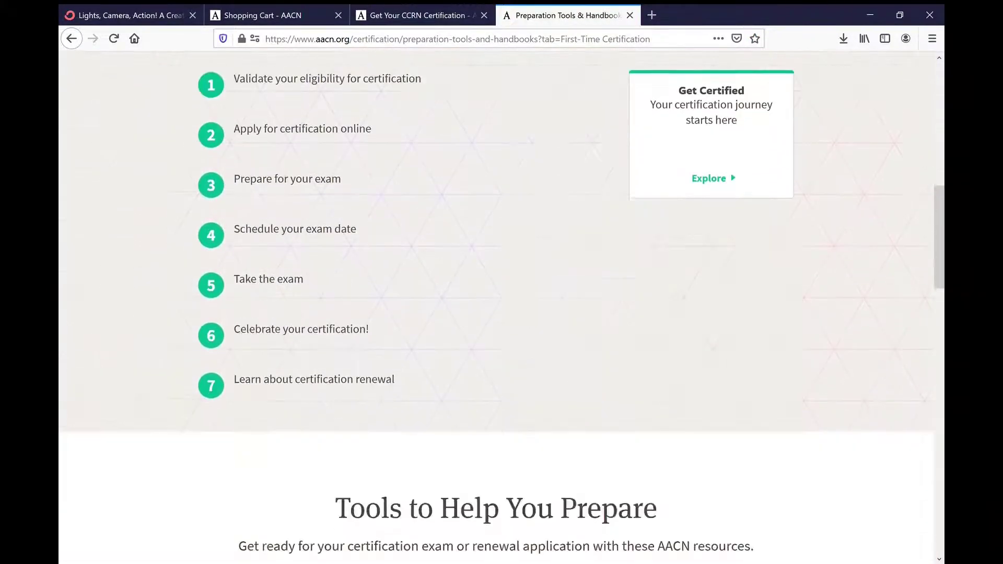
scroll(502, 308, "down", 2)
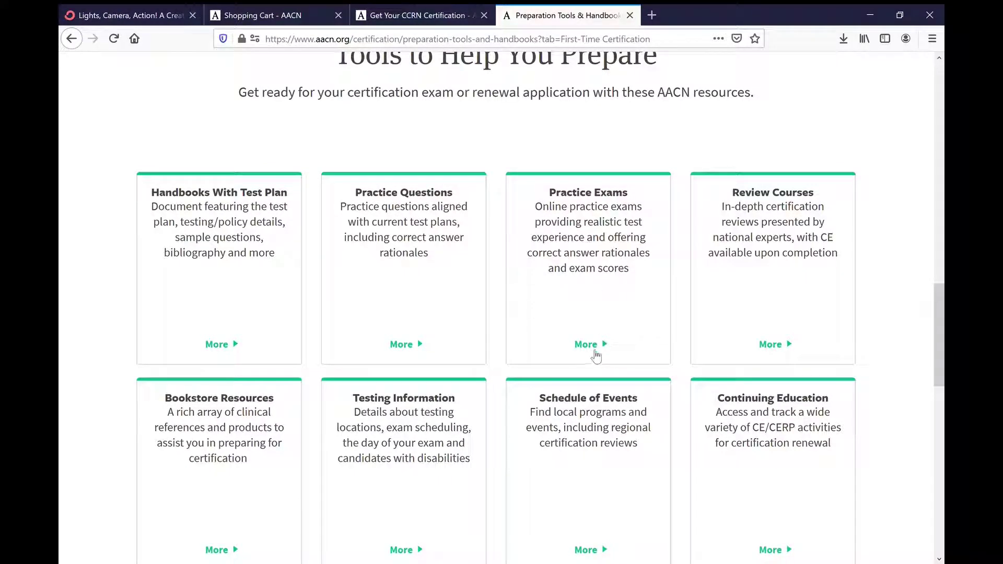
Step: Open the Practice Exams details and scroll to the Free Trial, Basic ($25) and Premium ($65) pricing table
left_click(594, 352)
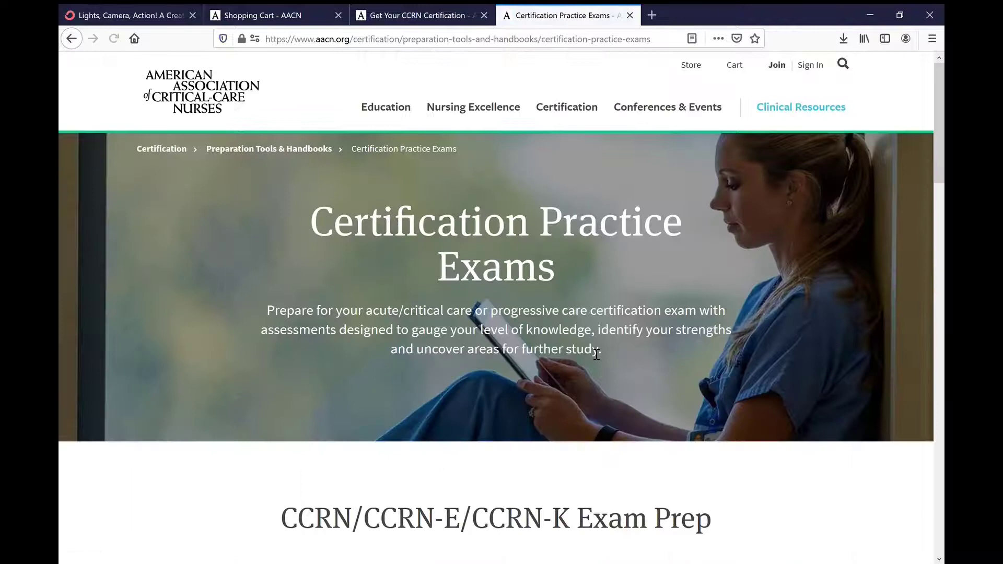
scroll(502, 308, "down", 12)
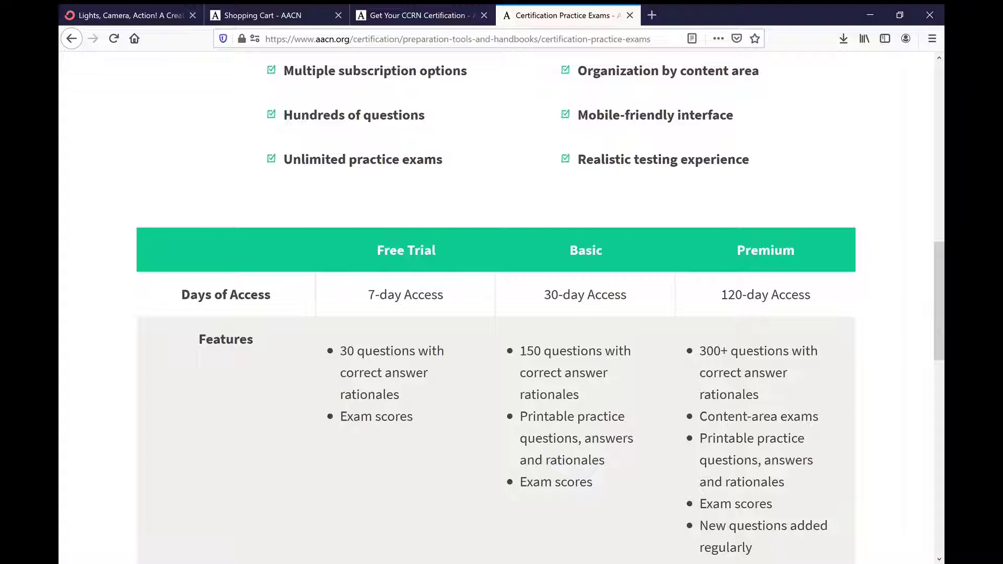
scroll(497, 308, "down", 5)
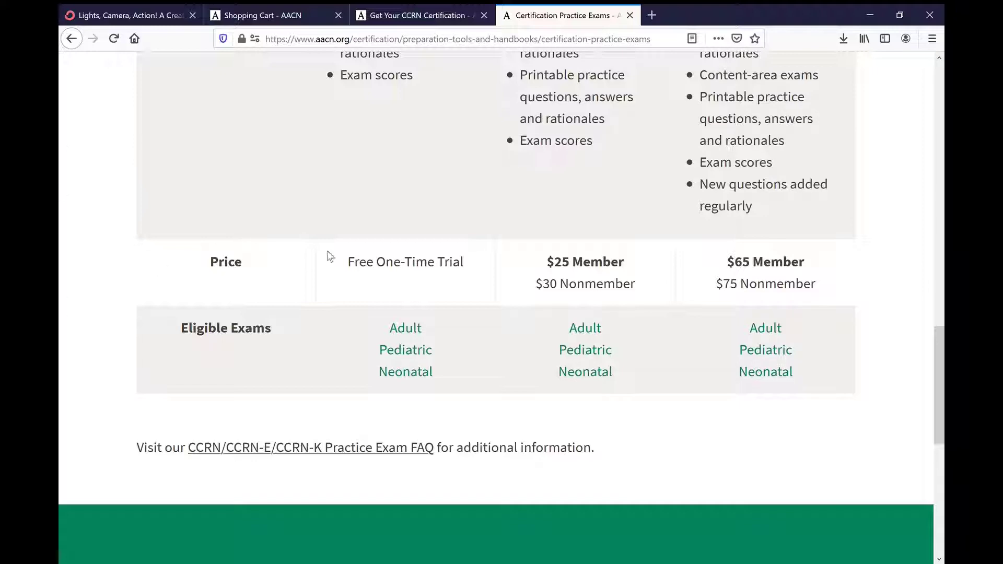
Step: Add the Adult CCRN practice exam Free Trial to the cart and review its $0.00 order summary
left_click(412, 331)
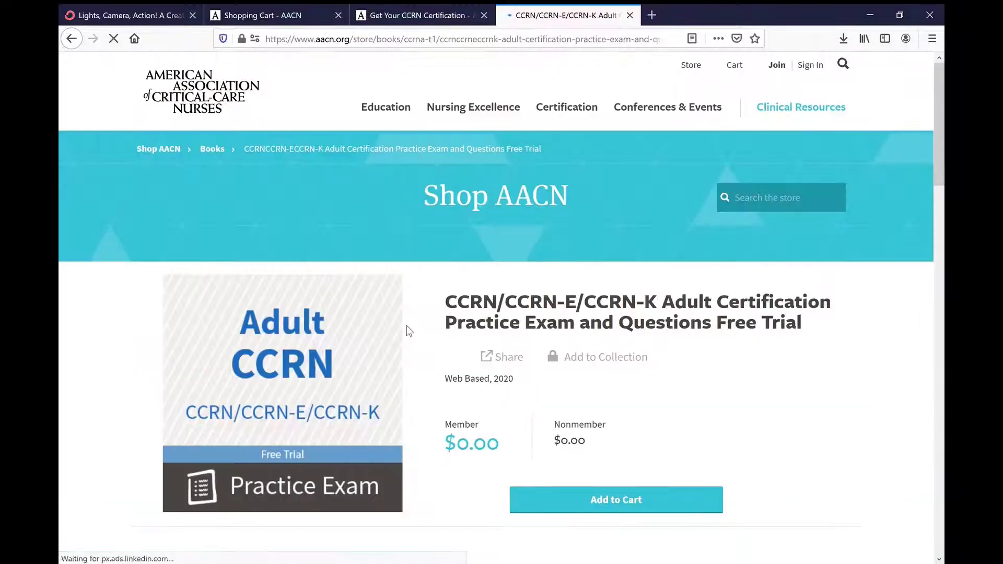
scroll(406, 325, "down", 3)
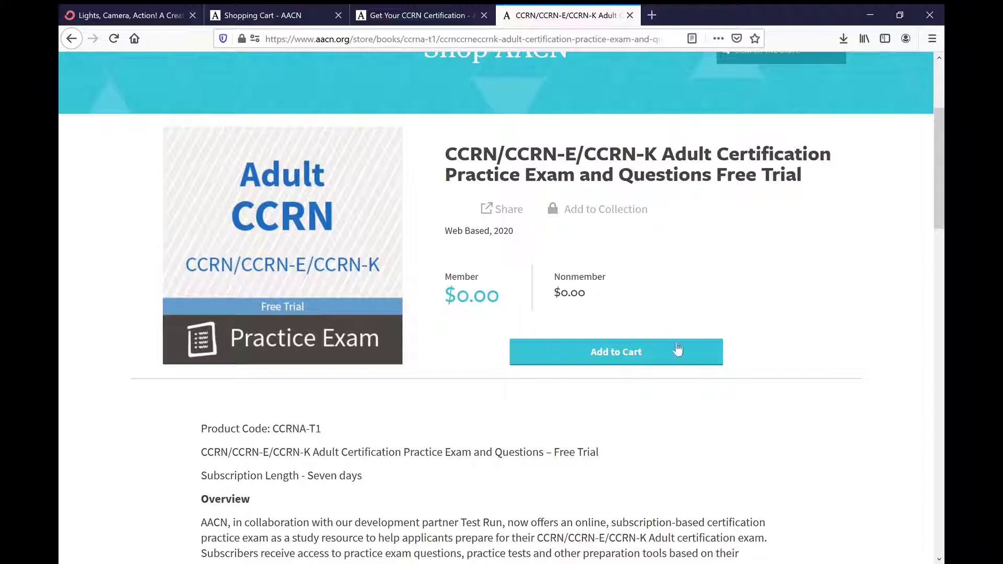
left_click(667, 364)
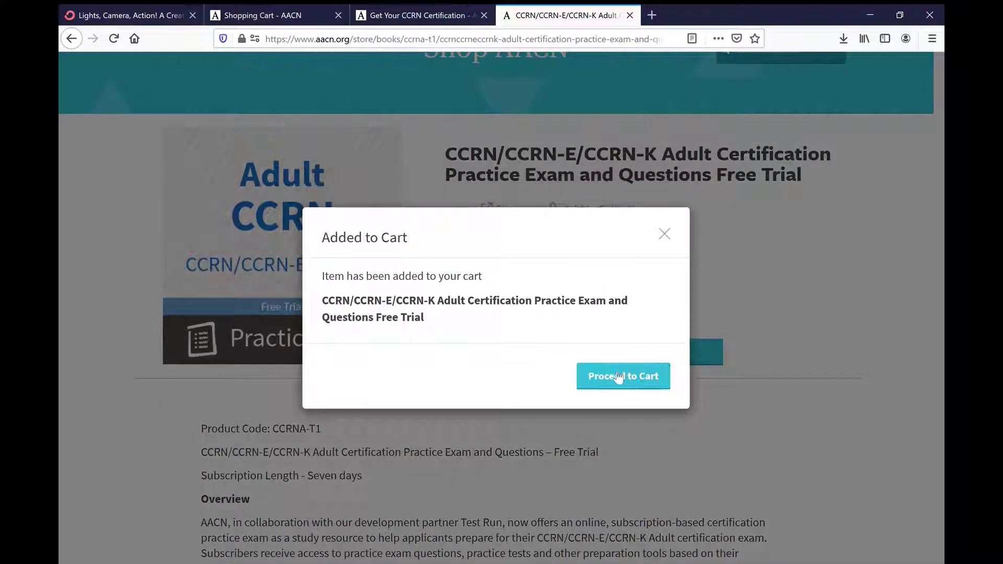
left_click(613, 372)
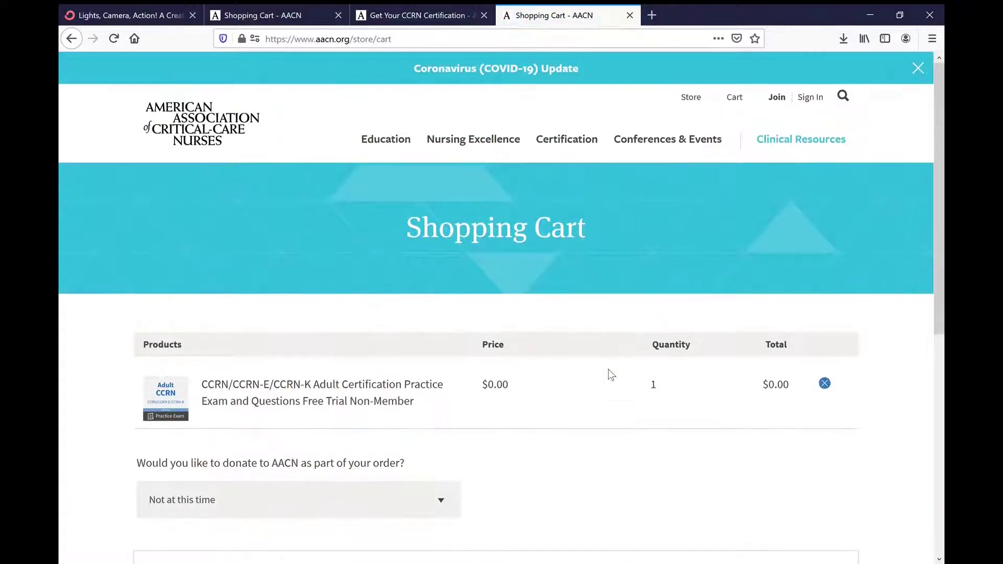
scroll(608, 368, "down", 4)
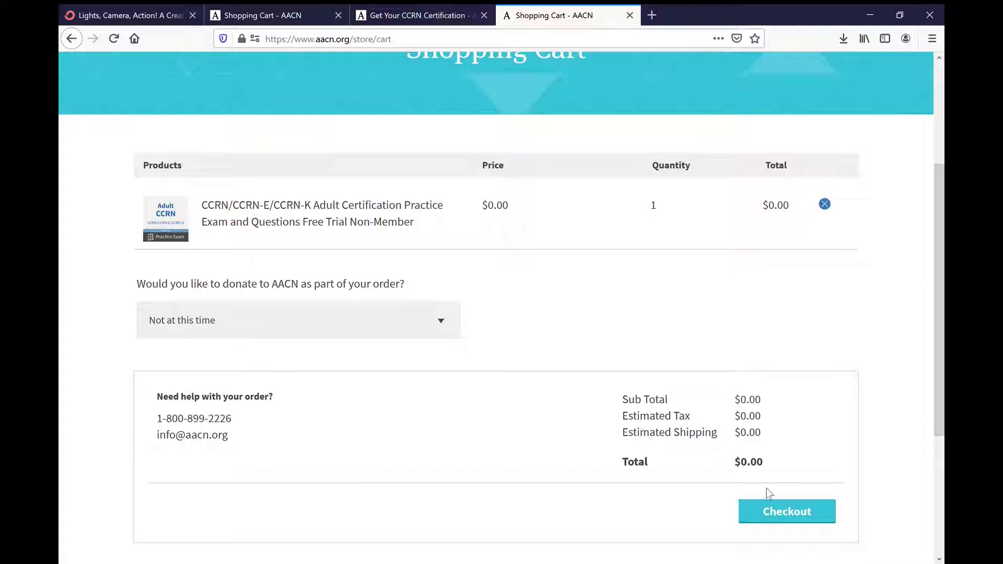
Step: Check out, choose Create Account, and clear the autofilled Email and Password fields
left_click(786, 513)
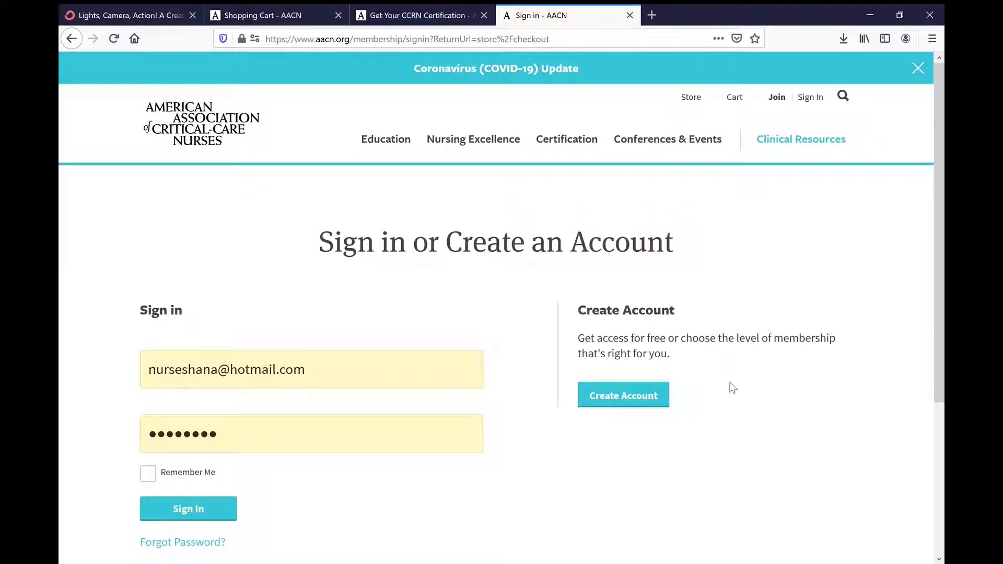
left_click(649, 398)
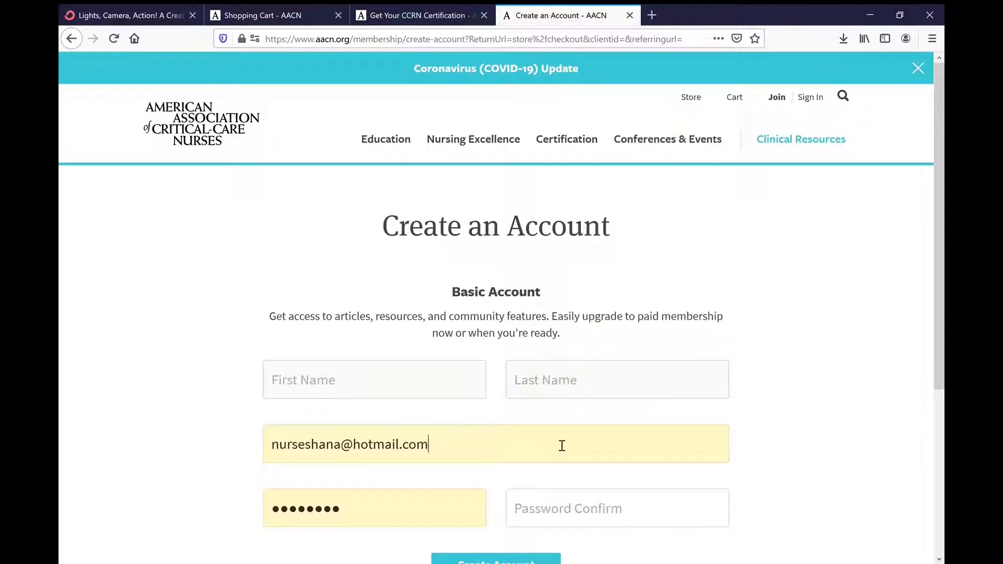
key("BackSpace")
key("BackSpace")
key("BackSpace")
key("BackSpace")
key("BackSpace")
key("BackSpace")
key("BackSpace")
key("BackSpace")
key("BackSpace")
key("BackSpace")
key("BackSpace")
key("BackSpace")
key("BackSpace")
key("BackSpace")
key("BackSpace")
key("BackSpace")
key("BackSpace")
key("BackSpace")
key("BackSpace")
key("BackSpace")
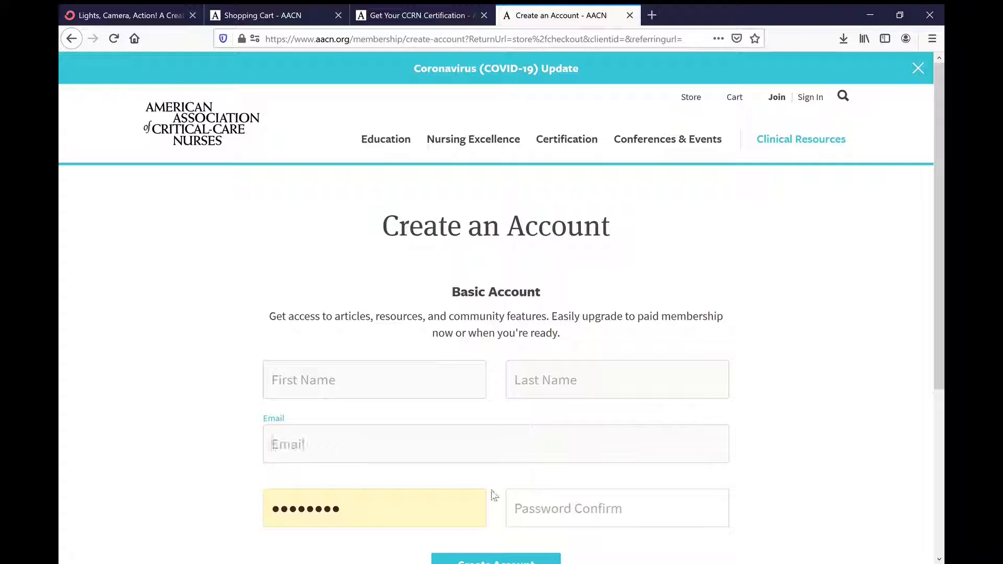
left_click(404, 535)
left_click(398, 509)
key("BackSpace")
key("BackSpace")
key("BackSpace")
key("BackSpace")
key("BackSpace")
key("BackSpace")
key("BackSpace")
key("BackSpace")
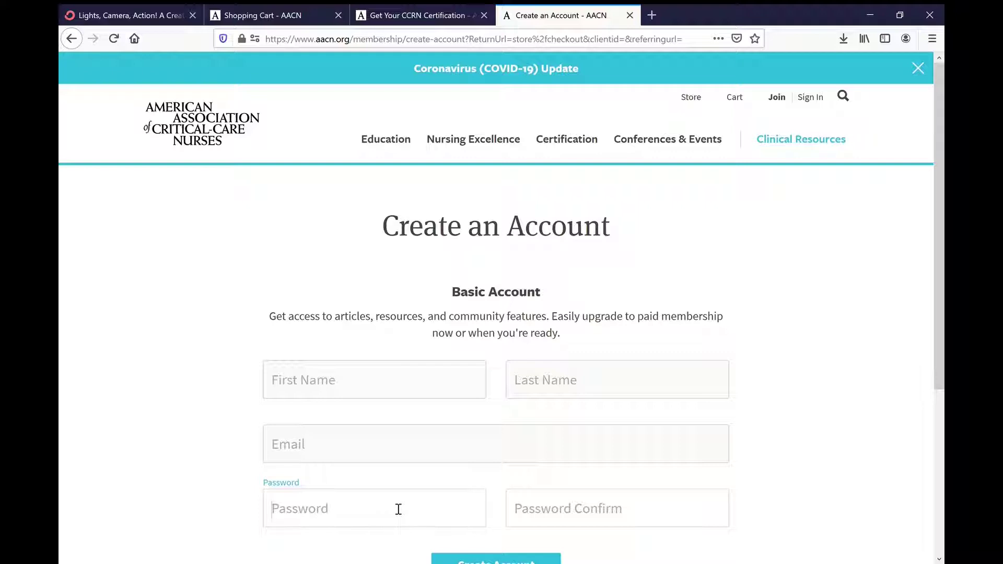
scroll(398, 509, "down", 2)
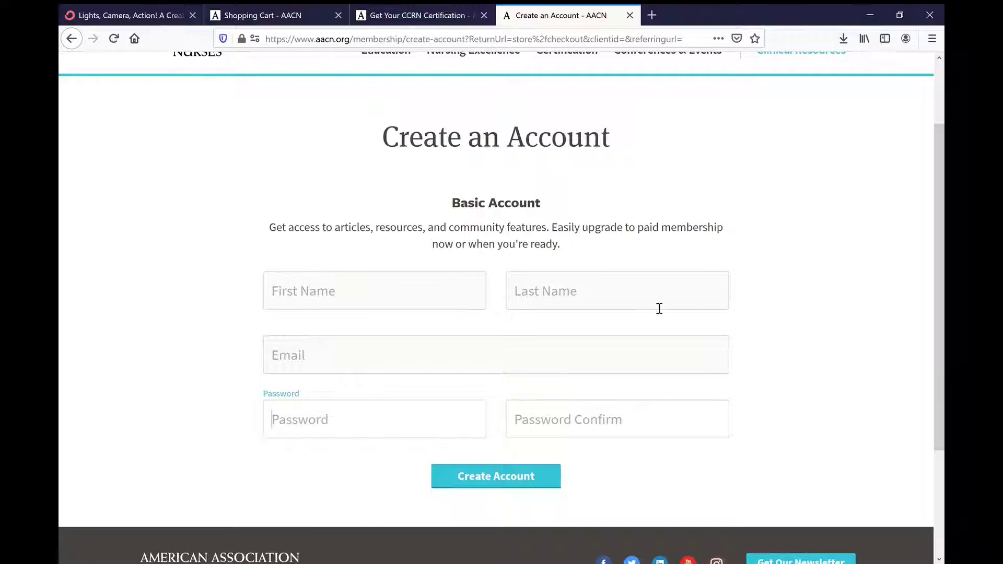
Step: Enter the account holder's first name, last name and e-mail address in the registration form
left_click(478, 302)
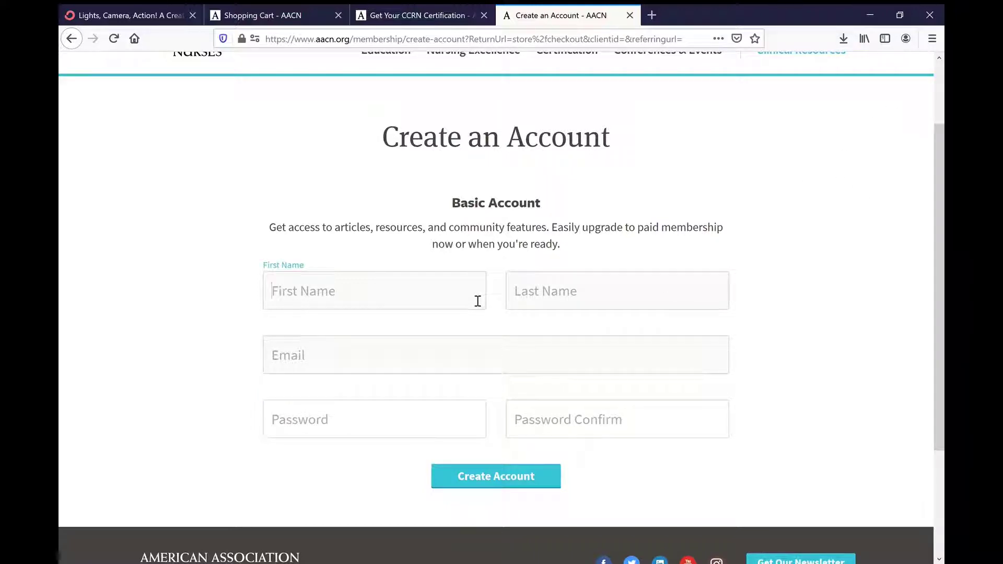
type("Shana")
left_click(539, 291)
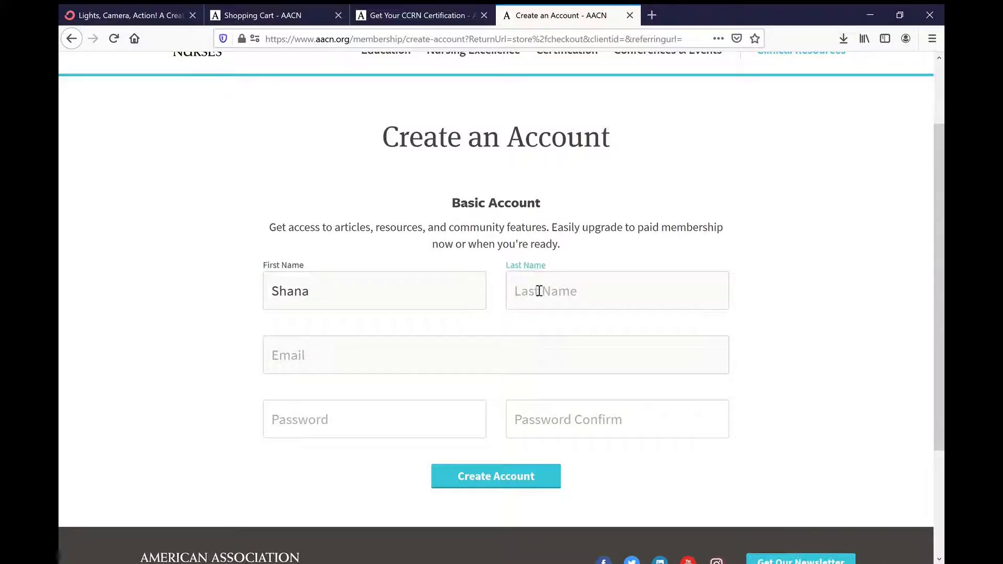
type("M.")
left_click(446, 361)
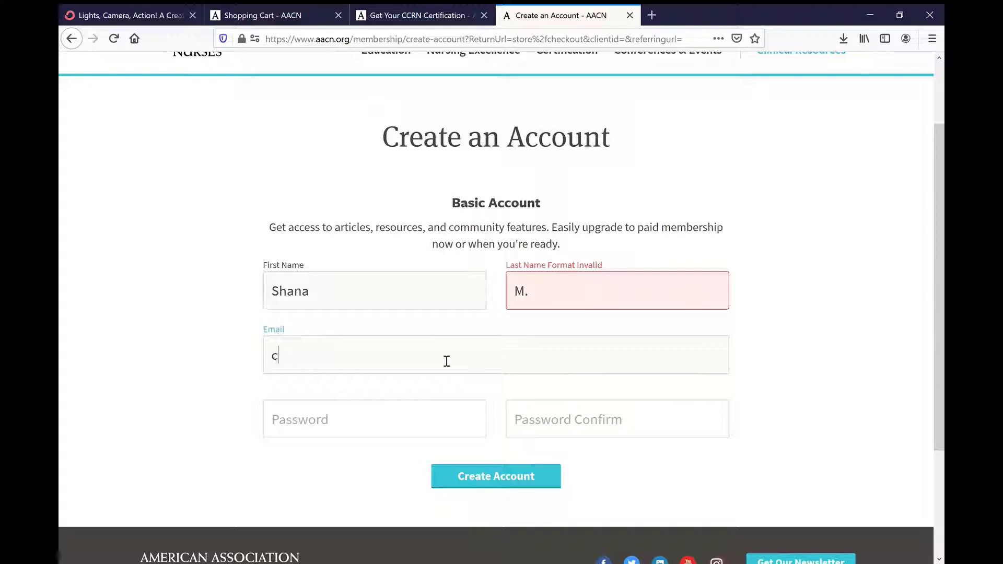
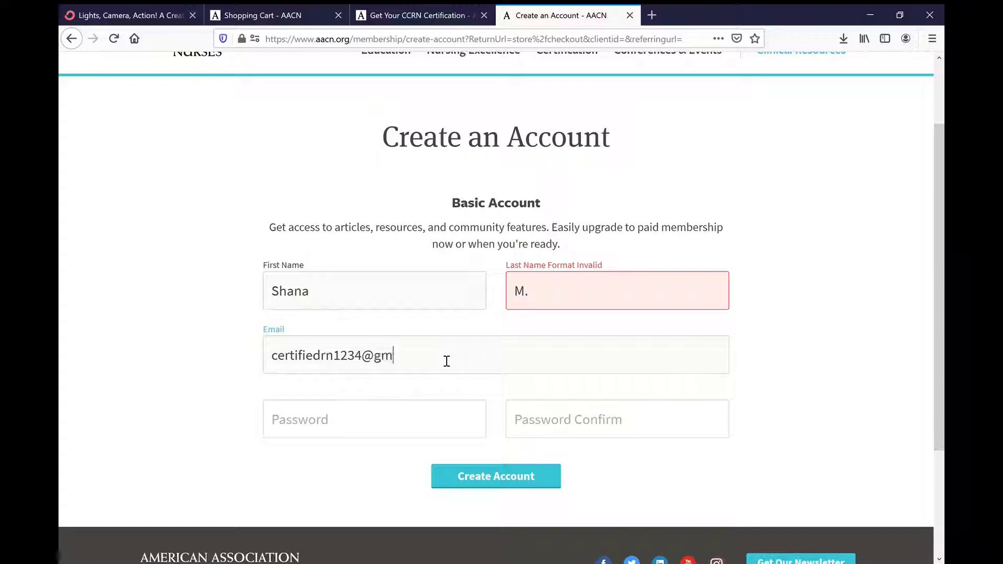
Step: Enter and confirm the account password, then remove the trailing period from the last name
left_click(411, 424)
type("****")
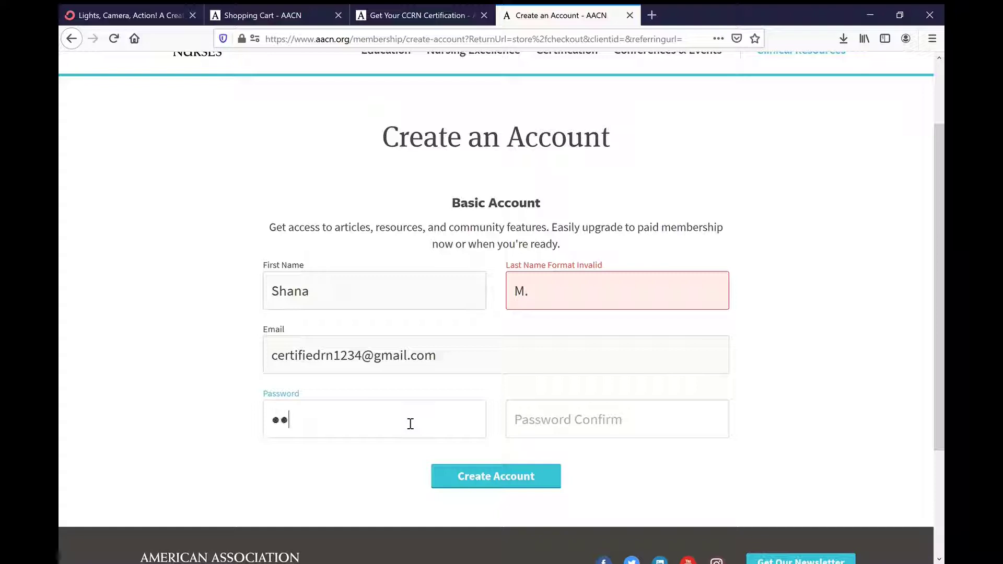
type("****")
left_click(543, 426)
type("*****")
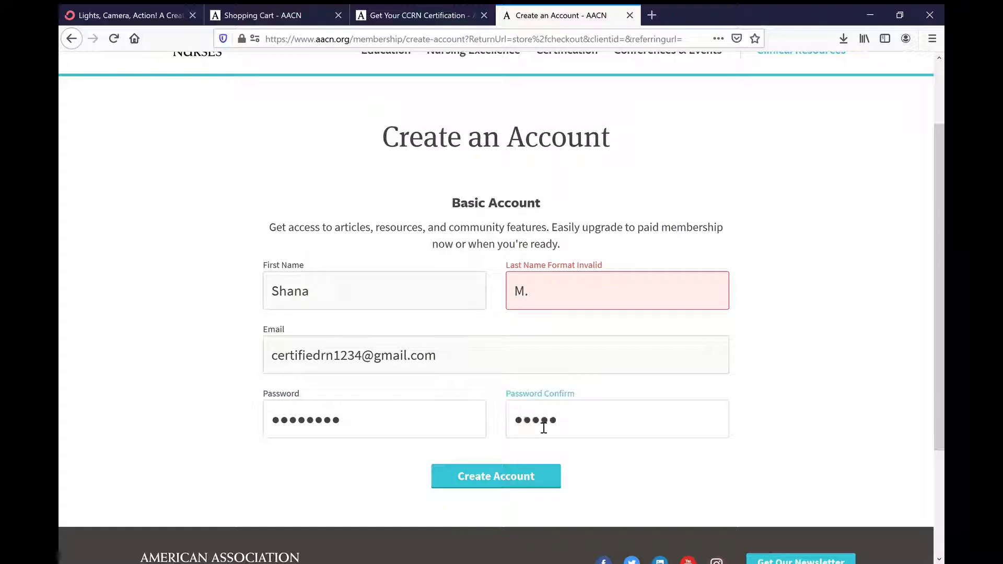
key("BackSpace")
key("BackSpace")
key("BackSpace")
key("BackSpace")
key("BackSpace")
type("********")
left_click(556, 298)
key("BackSpace")
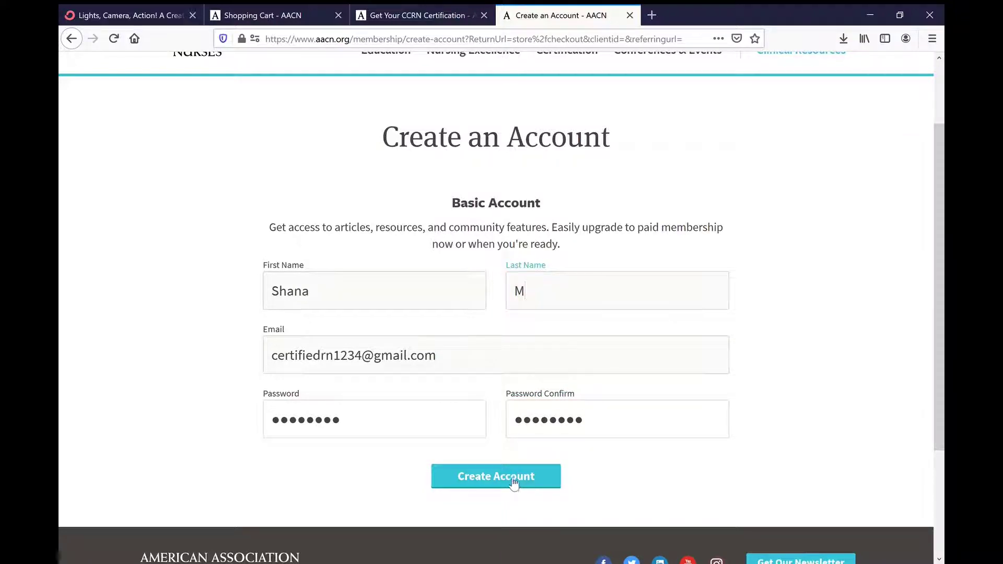
Step: Submit the new account and choose "Not Now, I'm Fine with a Free Account" to confirm the $0.00 order
left_click(514, 484)
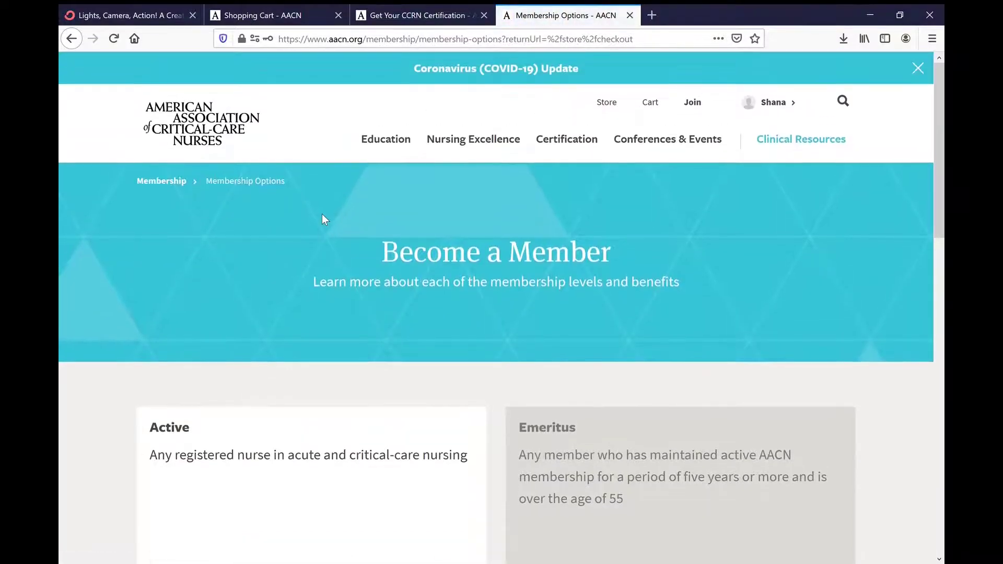
scroll(322, 214, "down", 3)
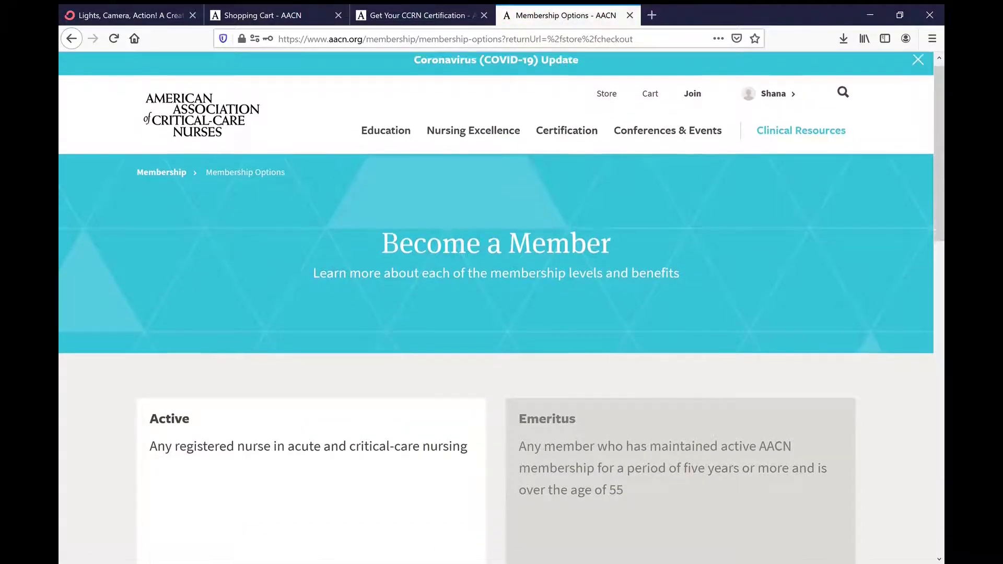
scroll(502, 308, "down", 5)
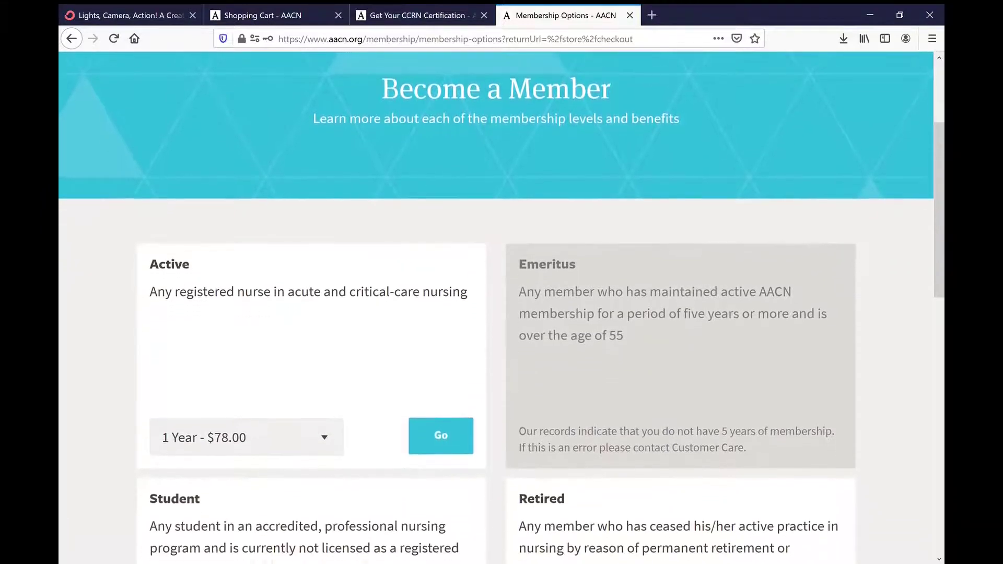
scroll(501, 308, "down", 8)
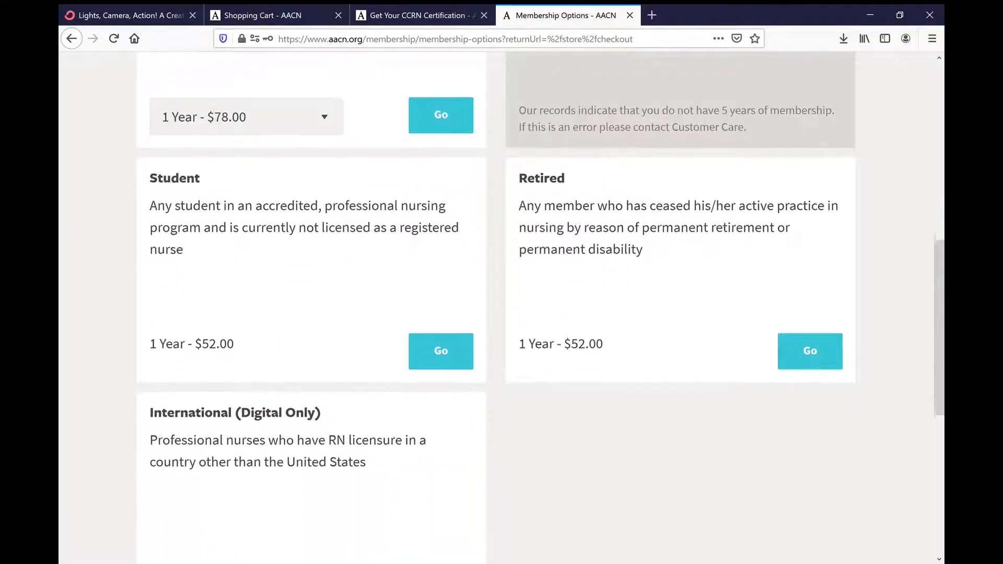
scroll(502, 308, "down", 2)
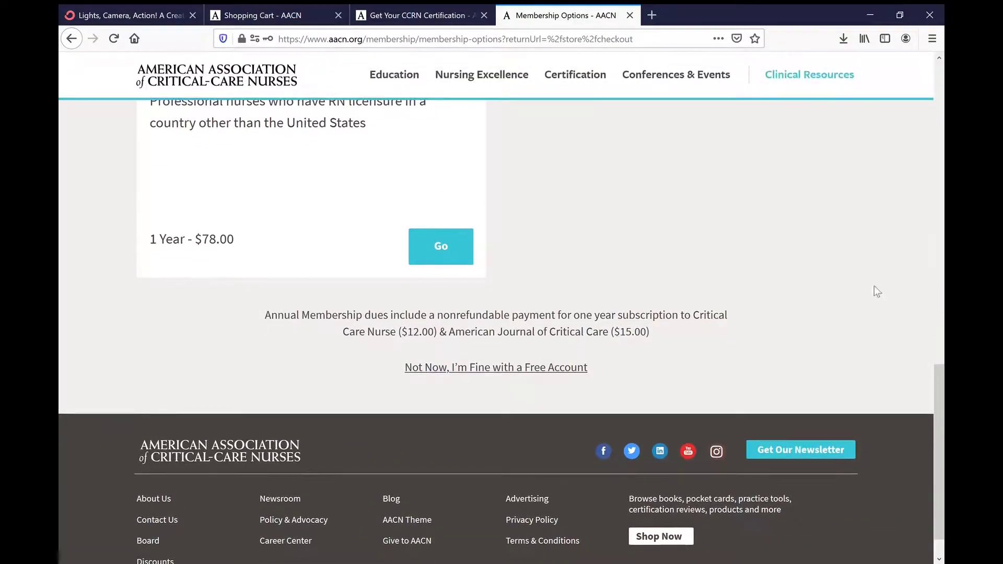
left_click(486, 369)
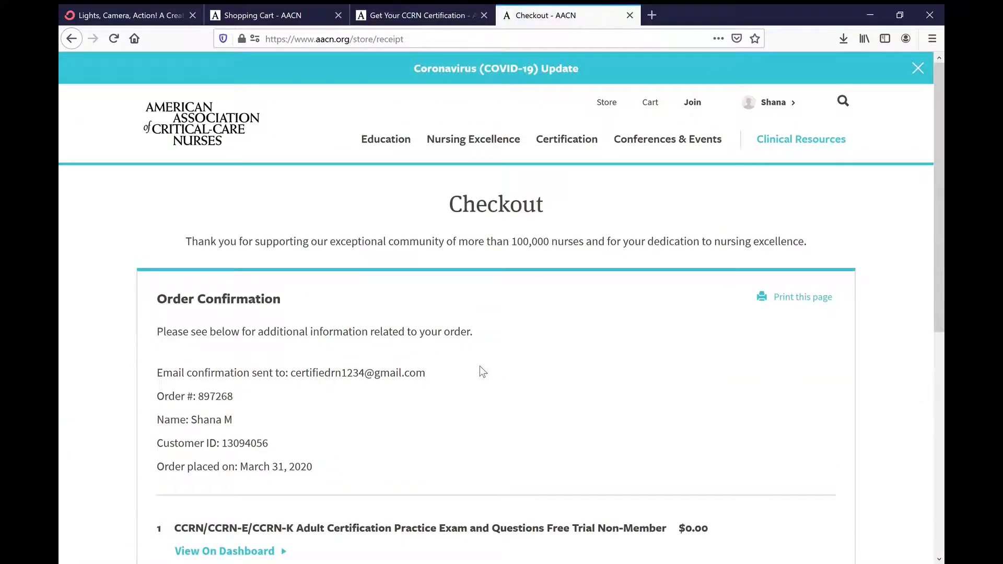
scroll(480, 365, "down", 2)
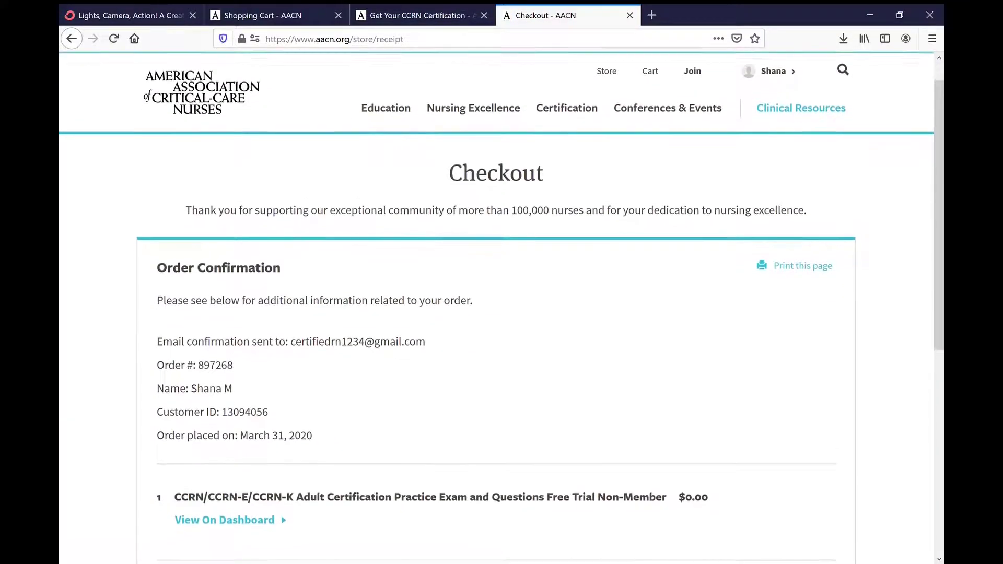
scroll(502, 301, "down", 1)
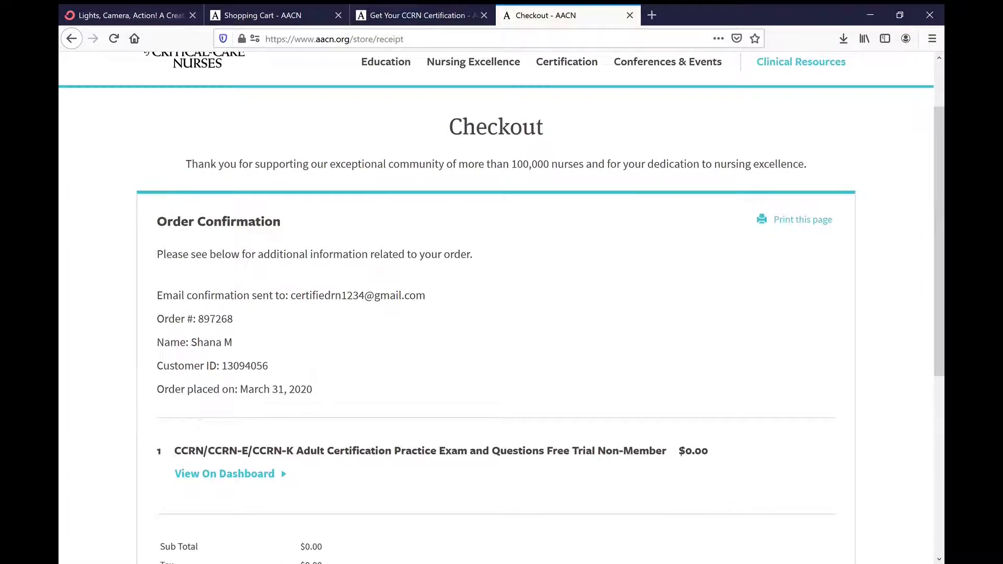
scroll(502, 304, "down", 2)
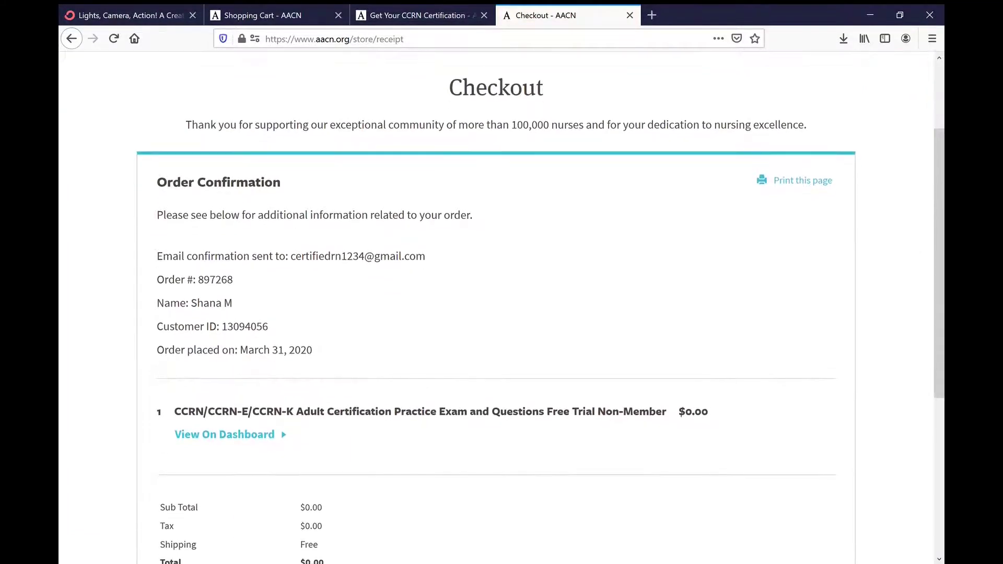
scroll(501, 307, "down", 4)
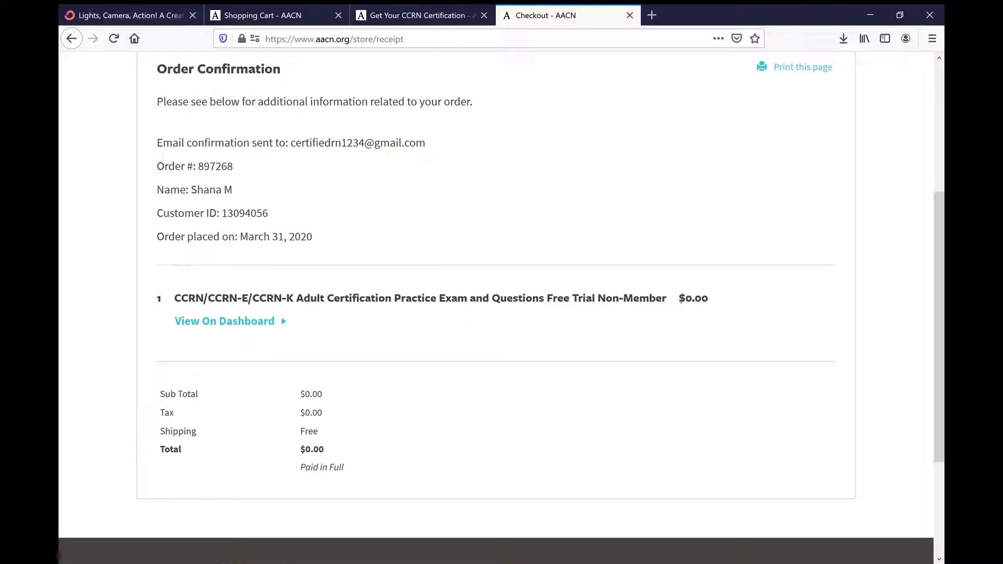
scroll(496, 303, "up", 2)
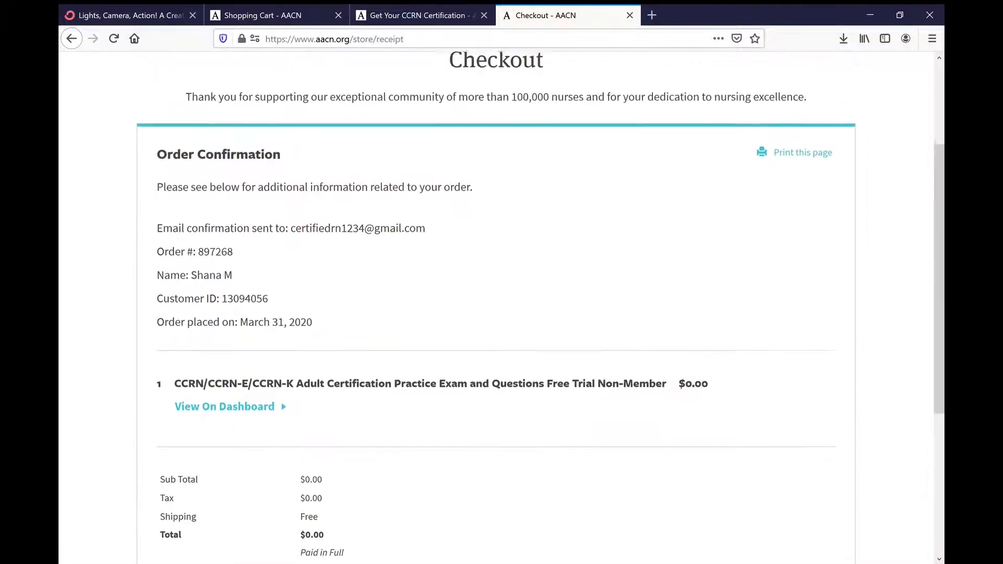
scroll(496, 303, "down", 1)
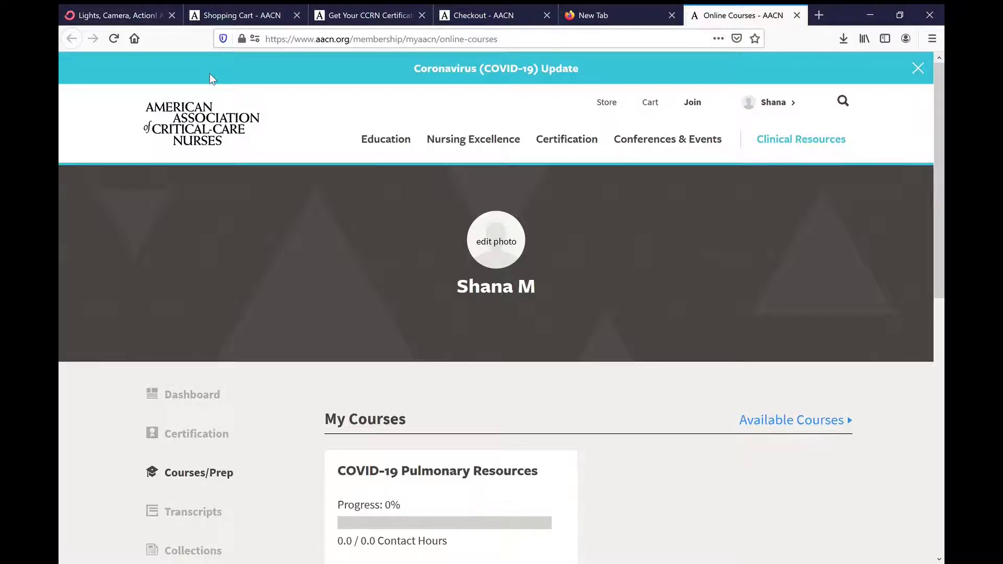
Step: Scroll the Online Courses page down to the CCRN Adult Practice Exam under Practice Exams
scroll(136, 532, "down", 8)
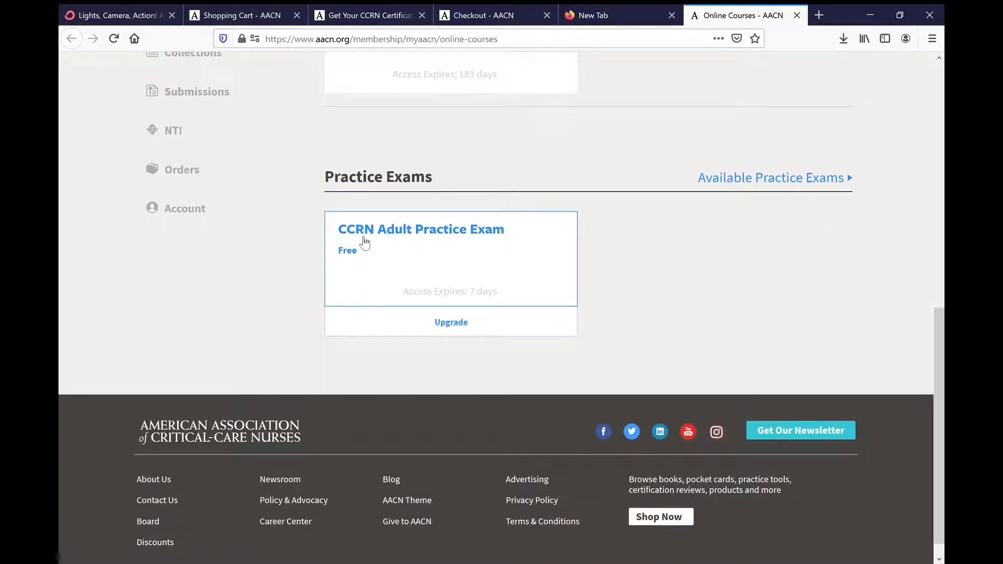
Step: Launch the CCRN Adult Practice Exam and agree to the TestRun Terms & Conditions
left_click(439, 239)
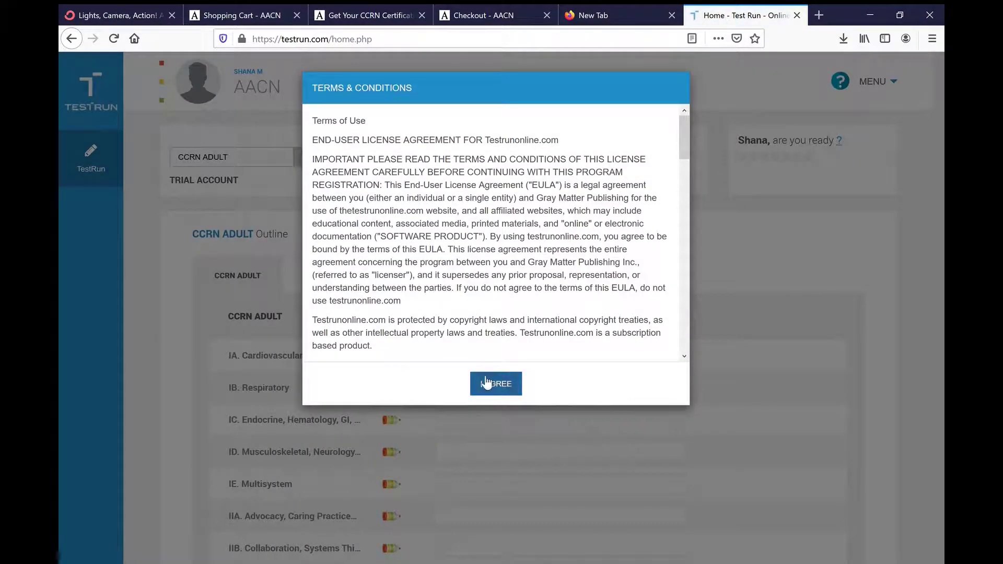
left_click(489, 384)
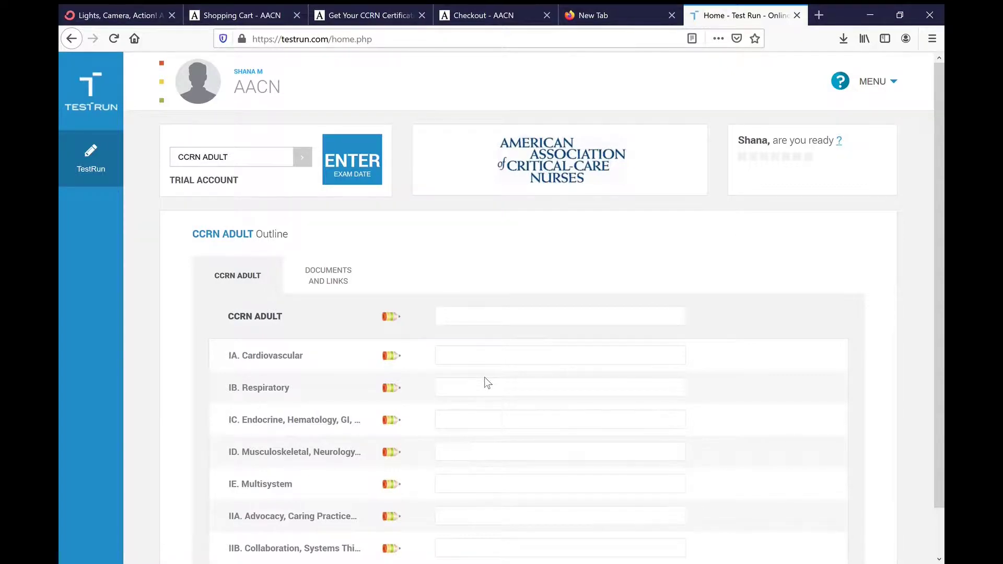
scroll(484, 381, "down", 1)
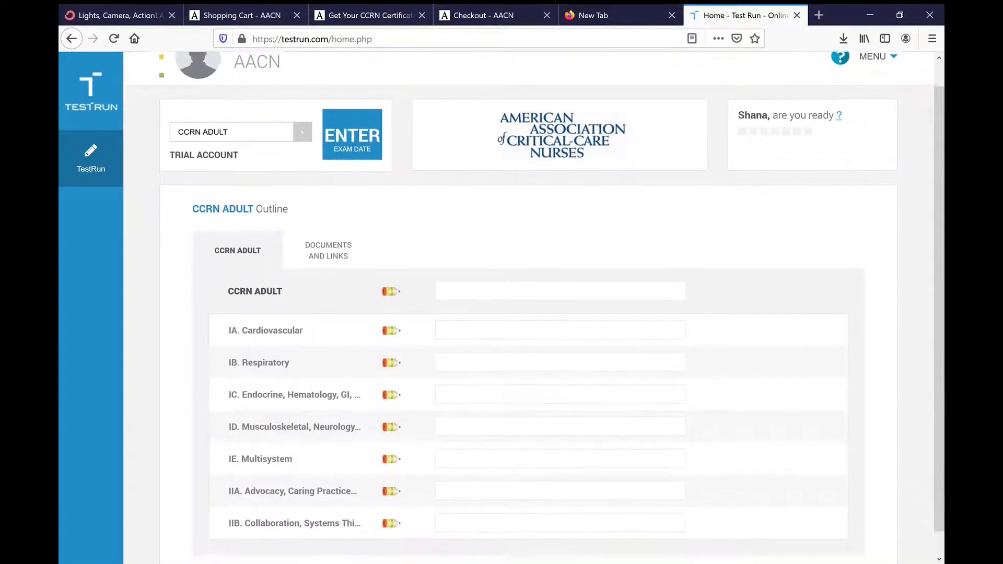